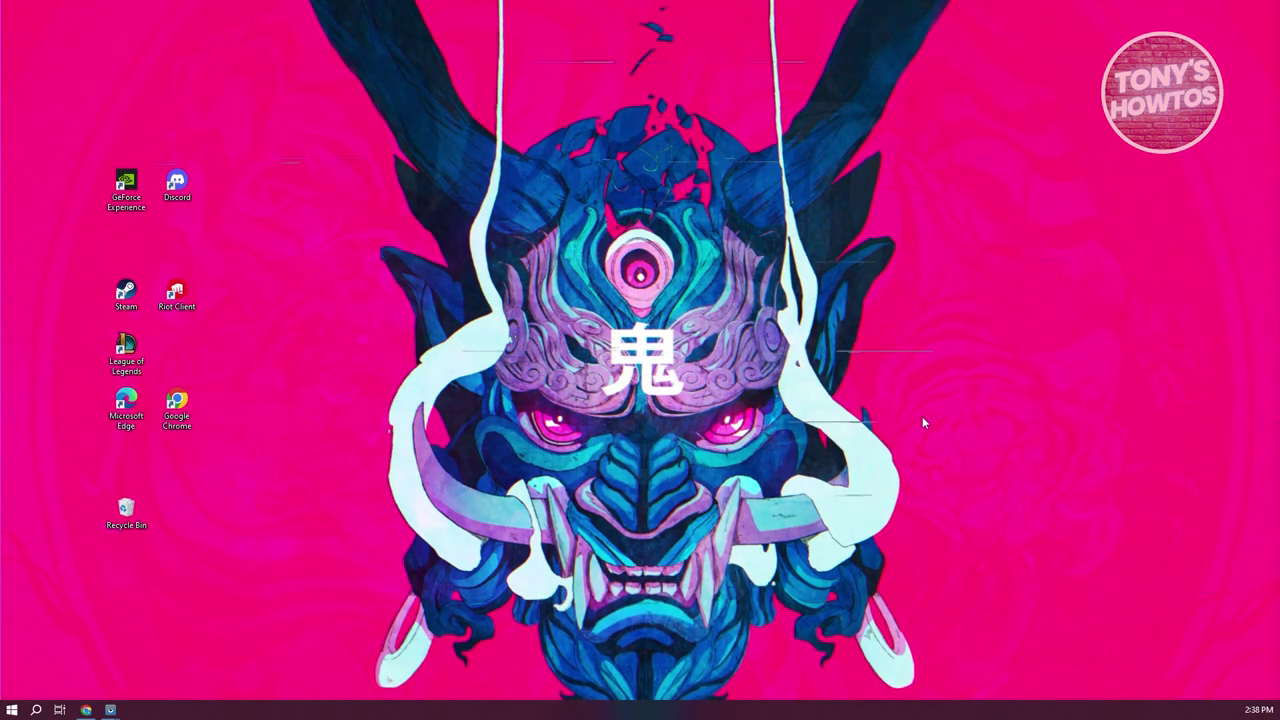
Step: Open WeTransfer in Chrome and attach sample video.mp4 from Downloads to a new transfer
click(90, 710)
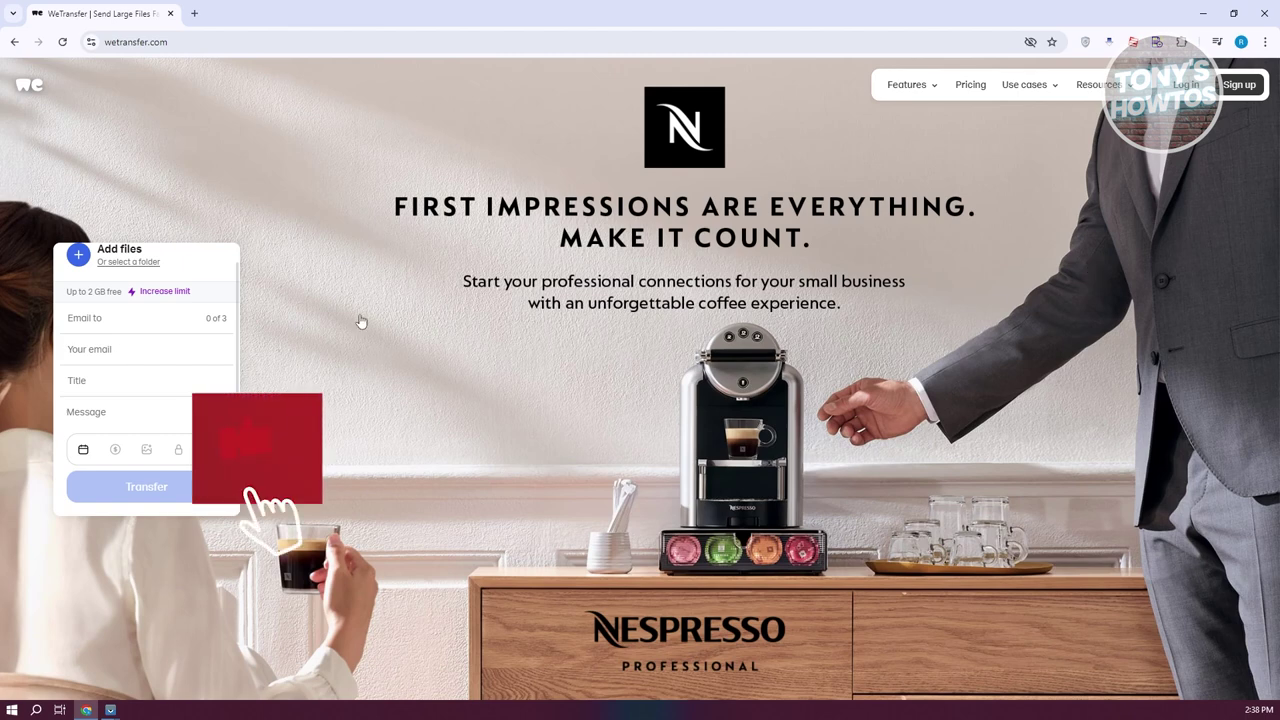
scroll(90, 340, up, 1)
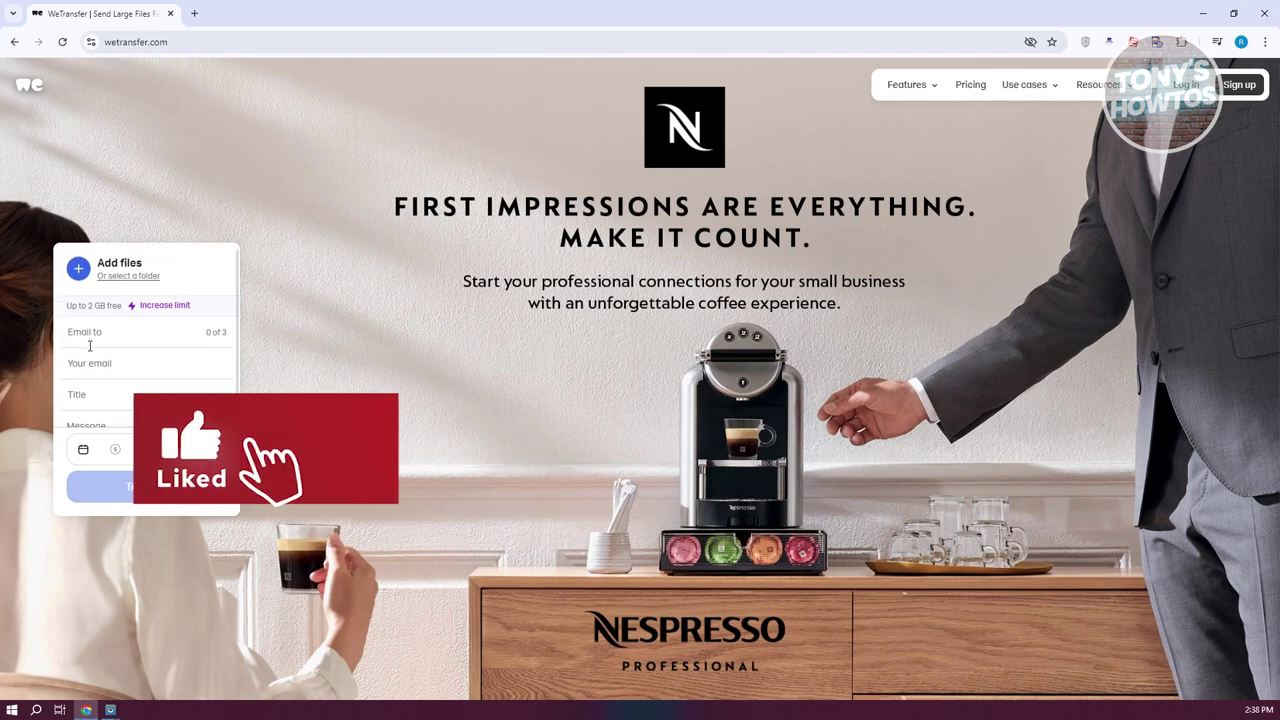
click(79, 270)
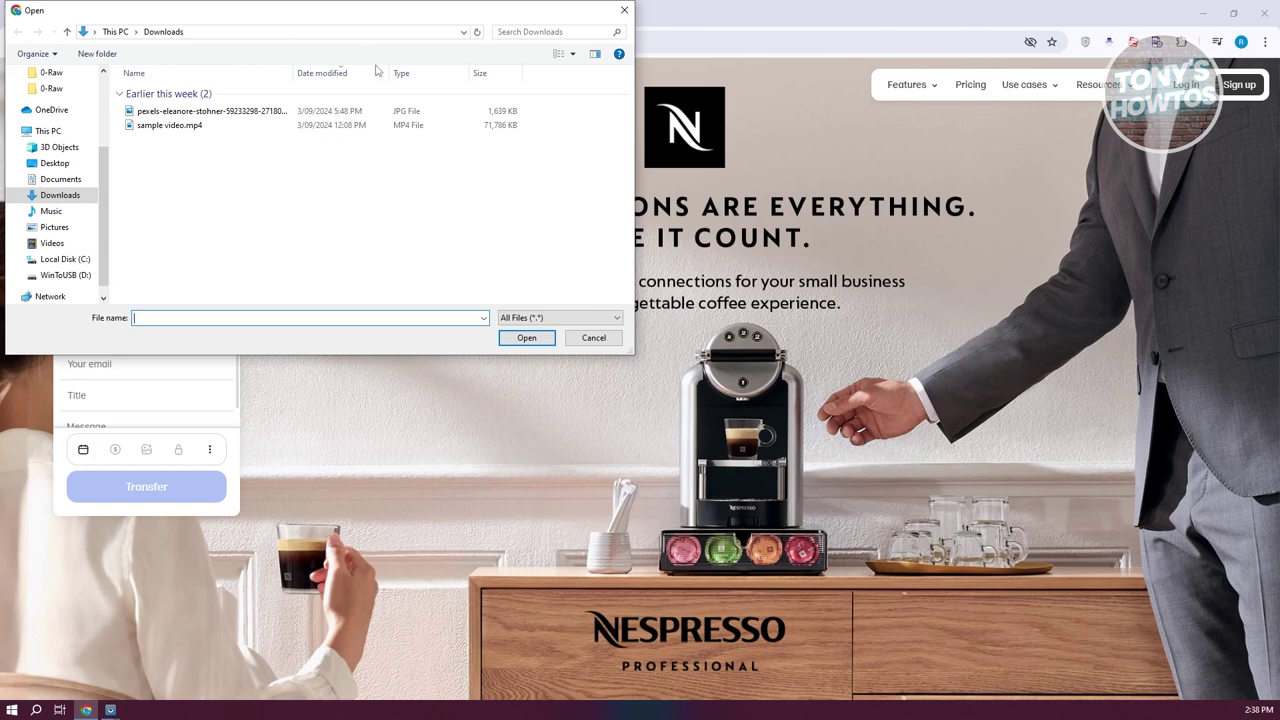
click(186, 129)
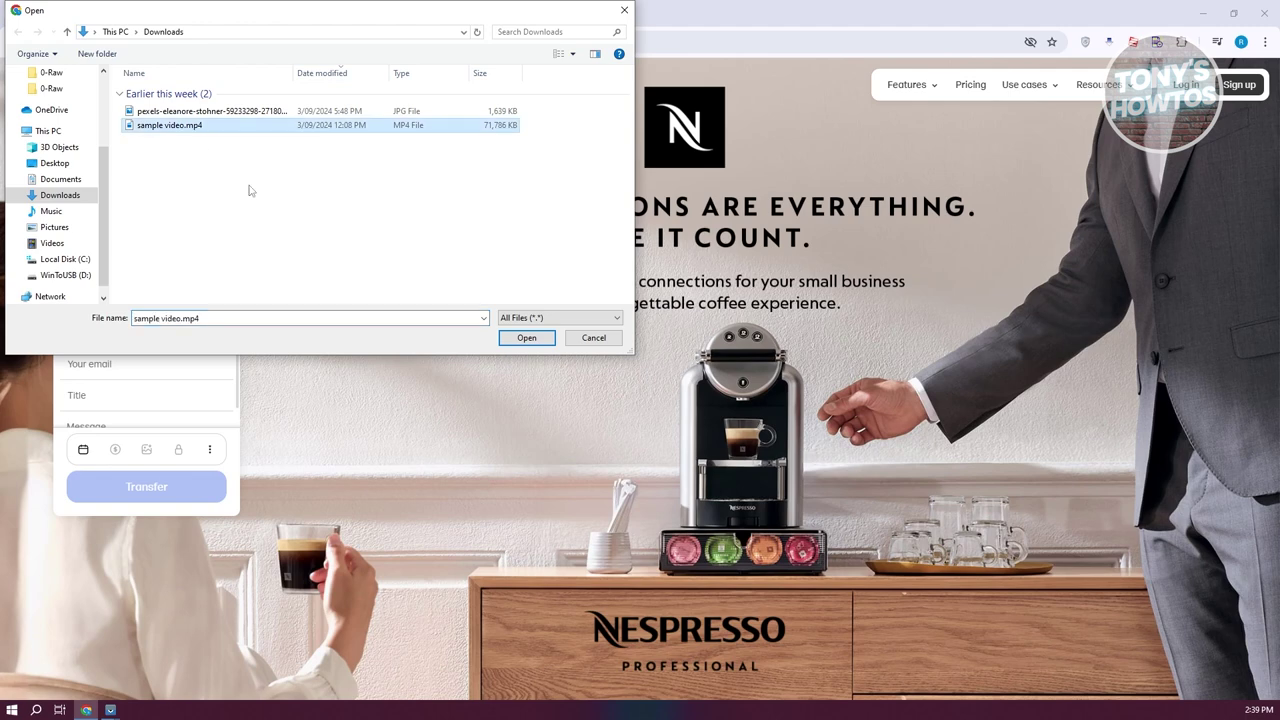
click(527, 338)
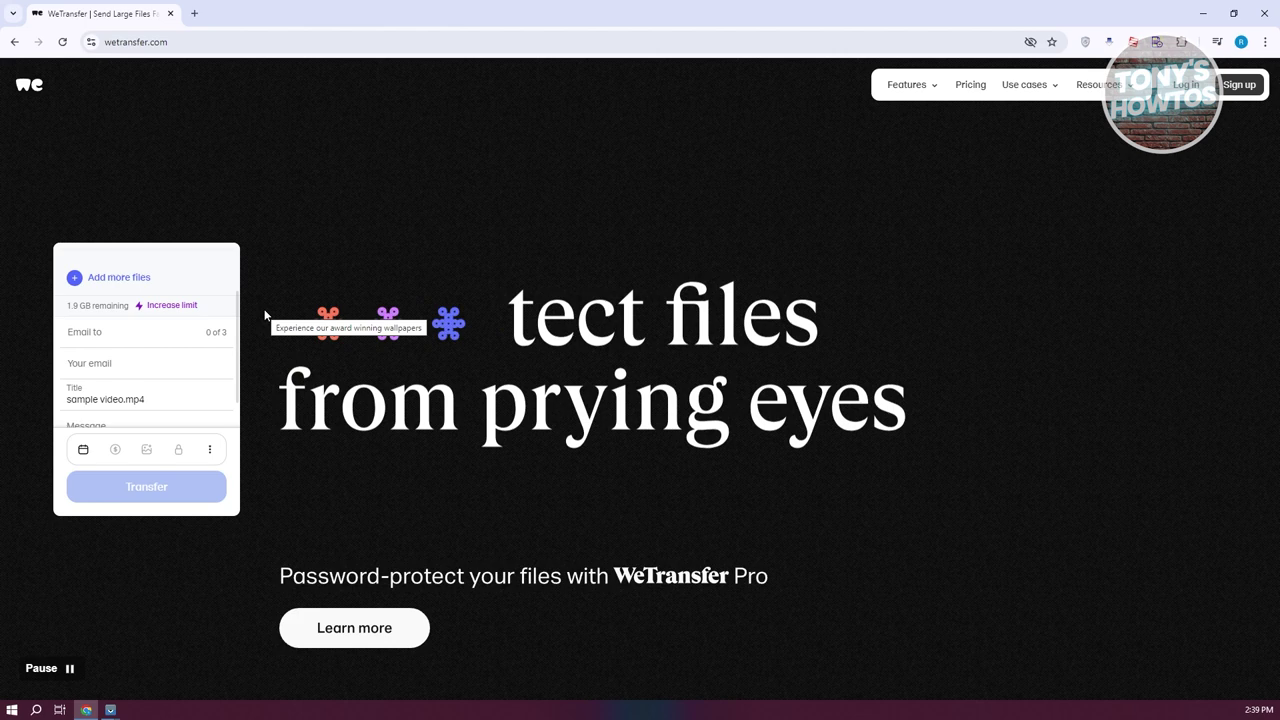
scroll(174, 336, up, 1)
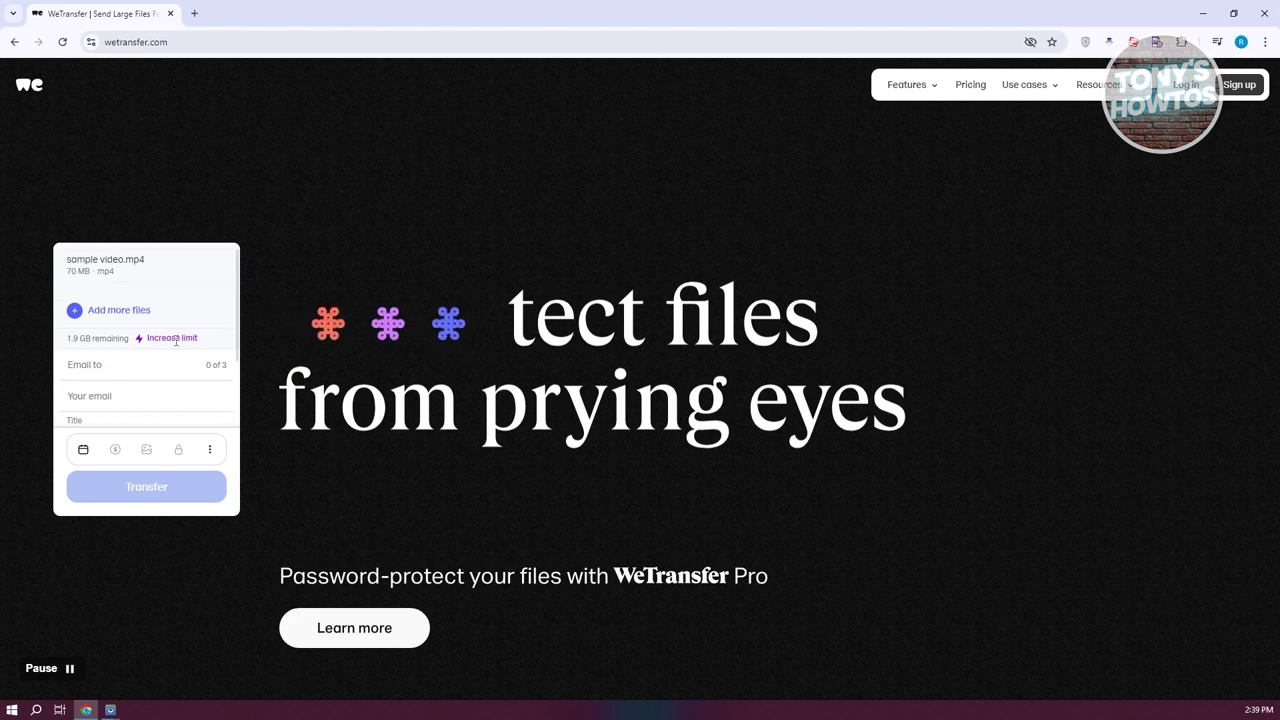
Step: Add the pexels JPG photo from Downloads as a second file in the transfer
click(73, 315)
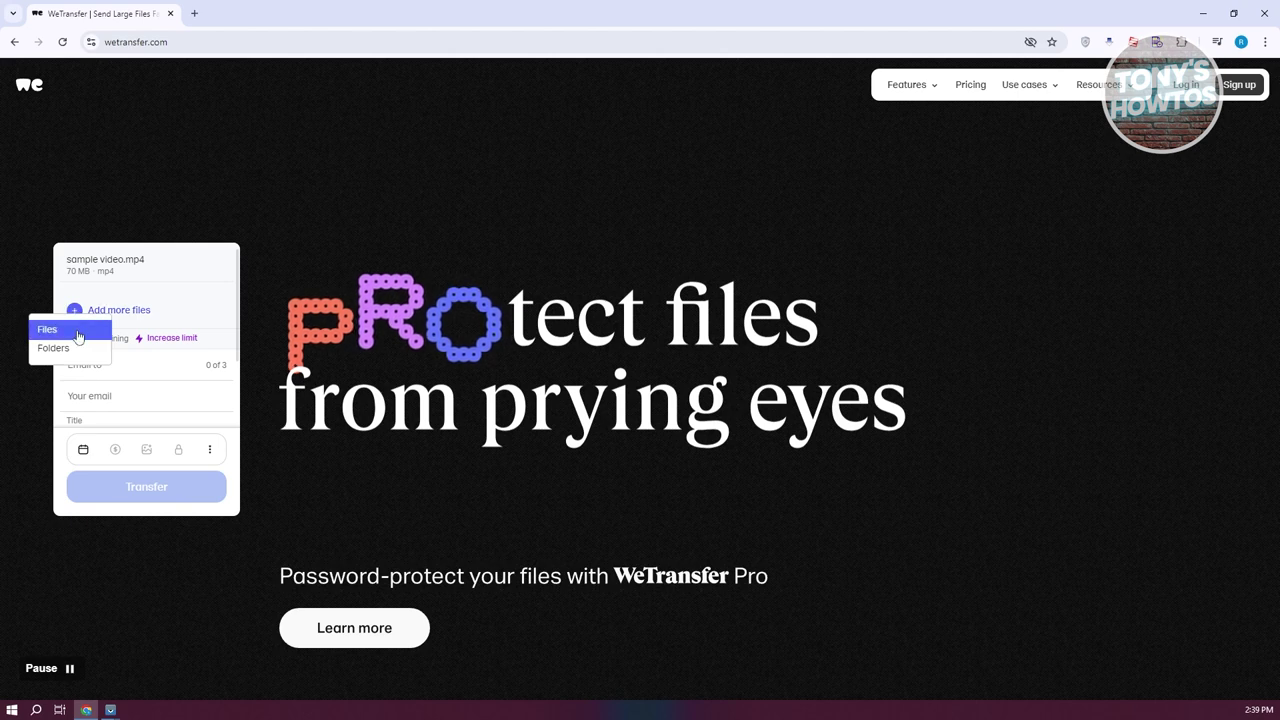
click(78, 334)
click(206, 115)
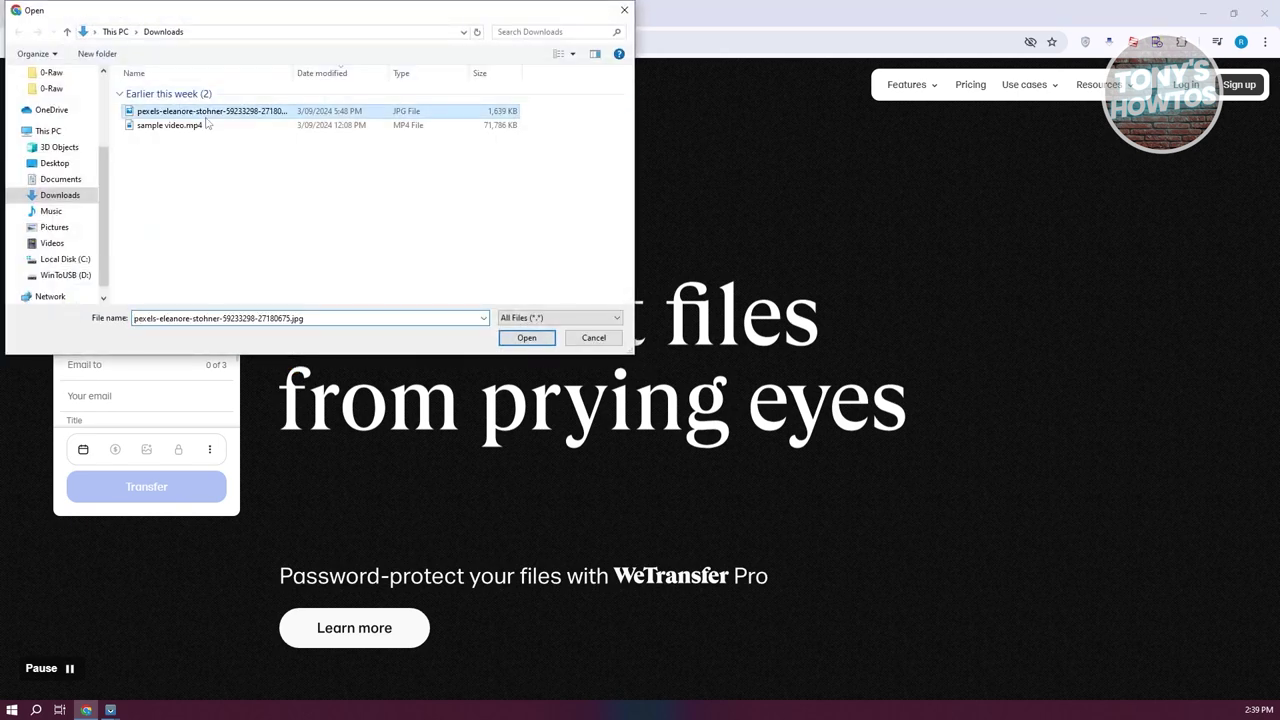
double_click(206, 125)
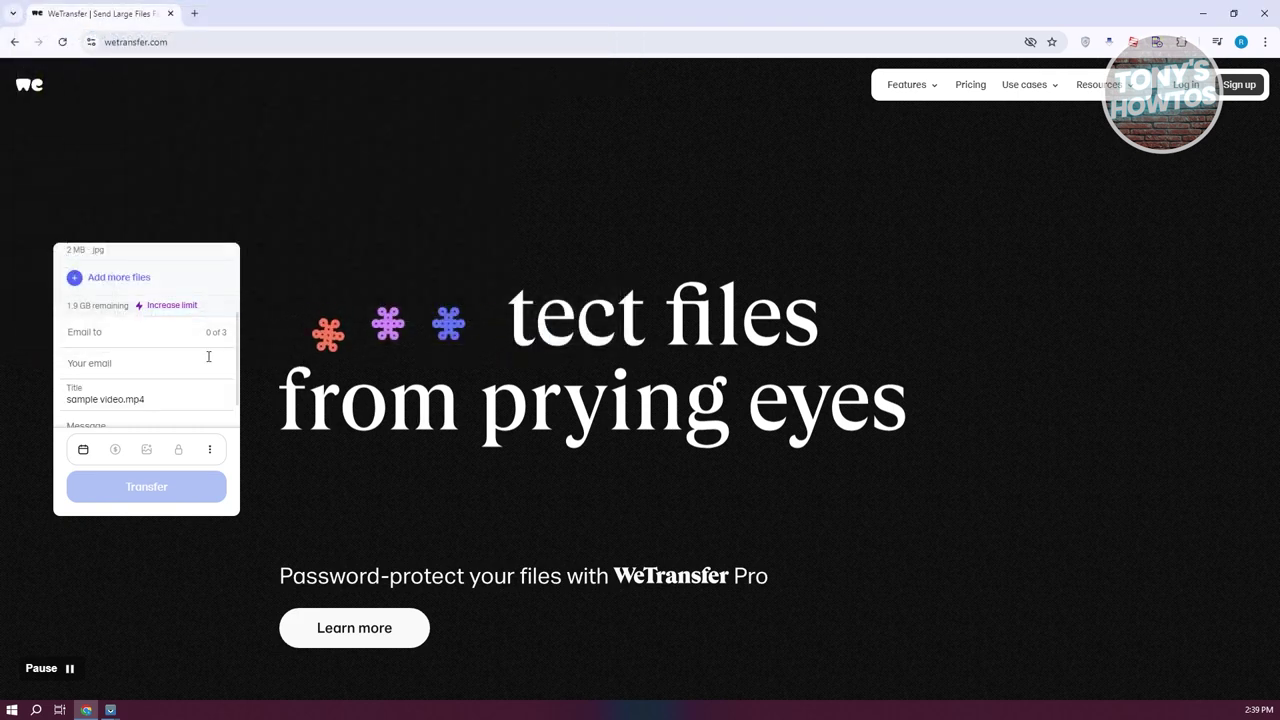
scroll(129, 337, up, 2)
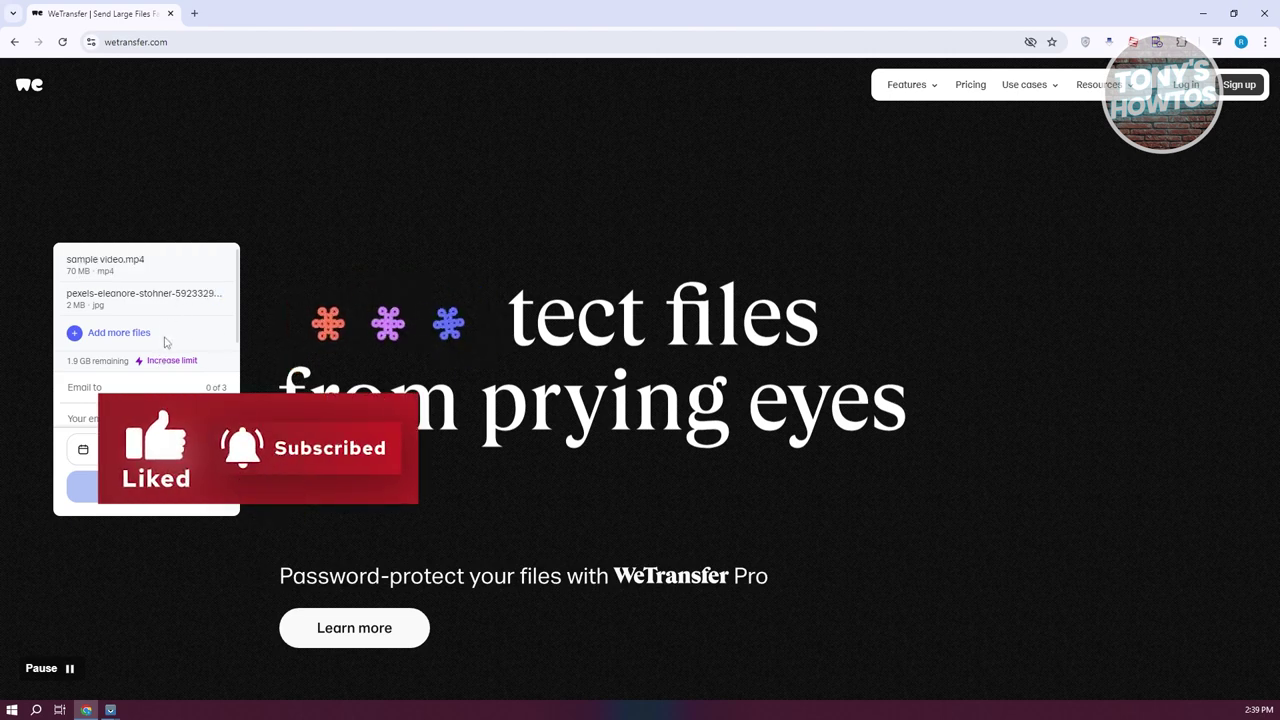
Step: Fill in the recipient's e-mail and the sender's own e-mail, then select the sample video.mp4 title text
scroll(168, 343, down, 1)
scroll(168, 343, down, 1)
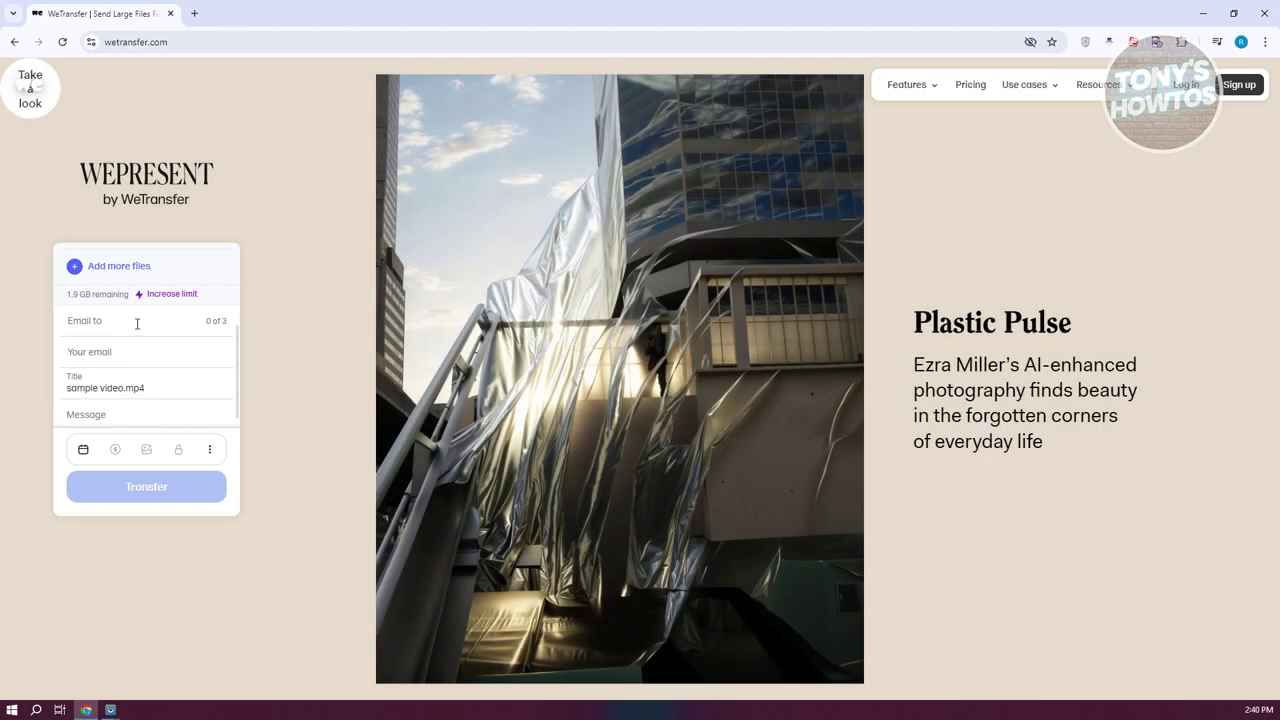
click(137, 323)
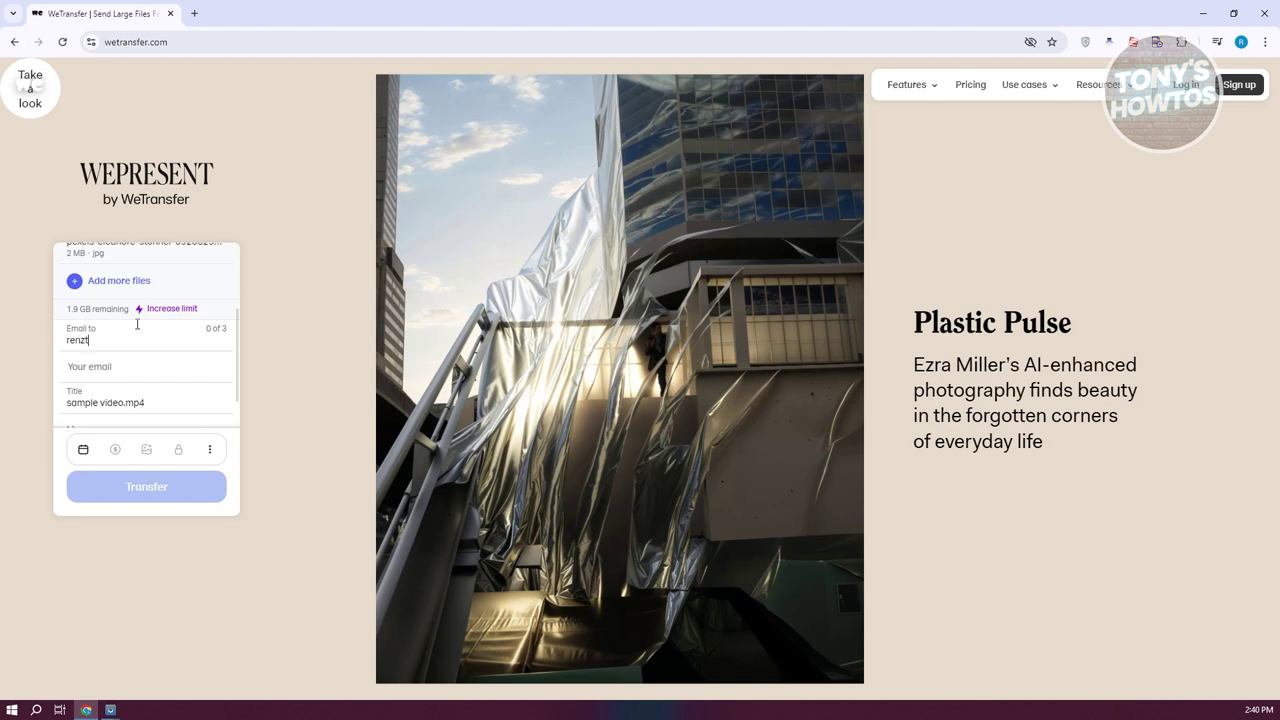
click(120, 371)
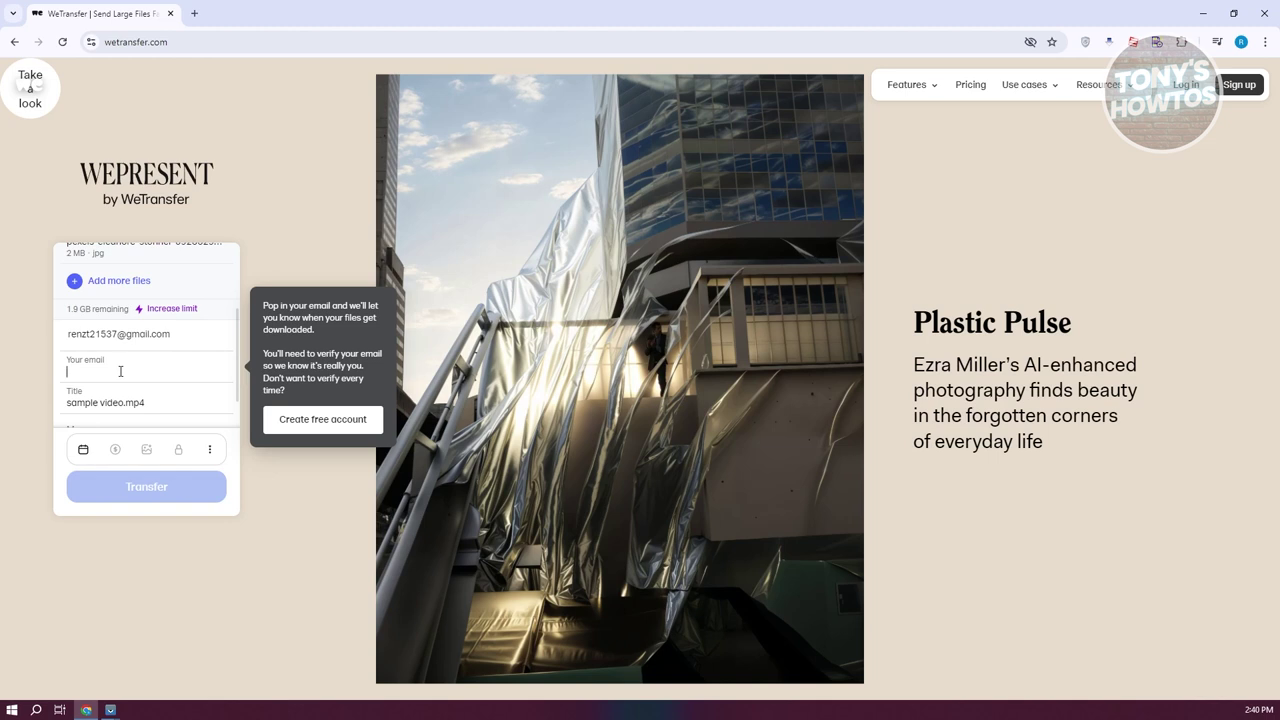
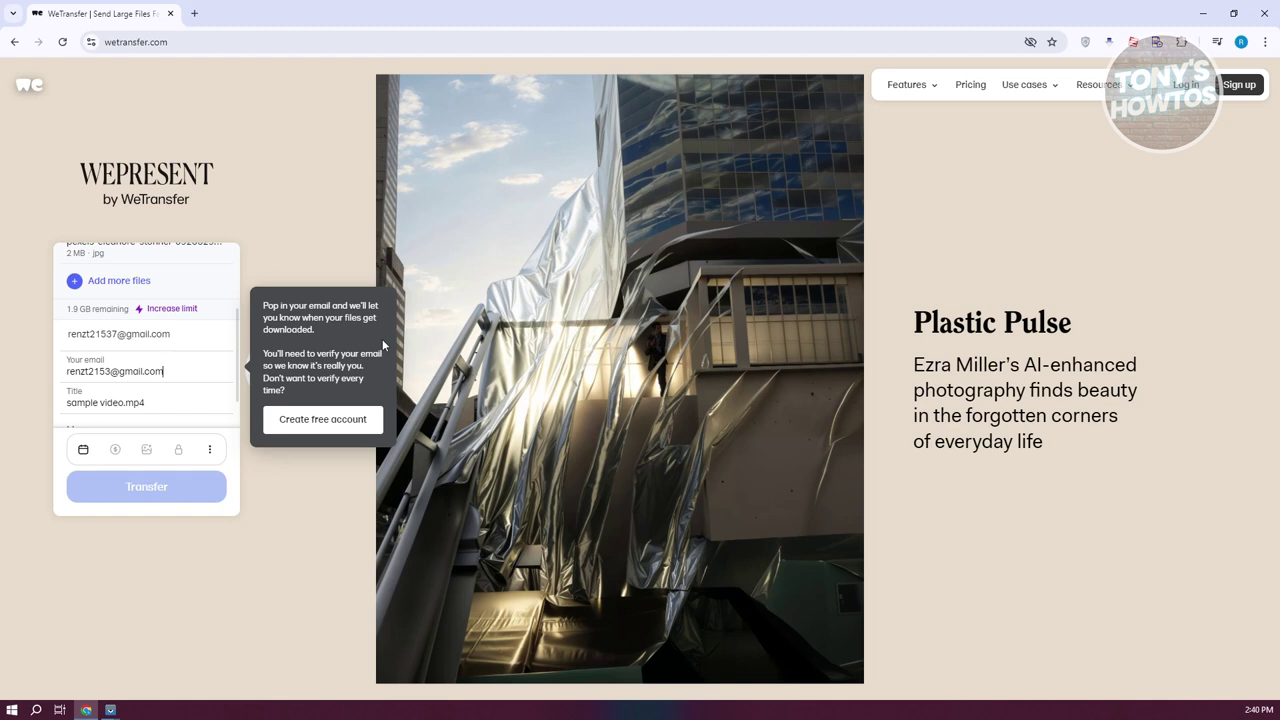
scroll(189, 370, down, 1)
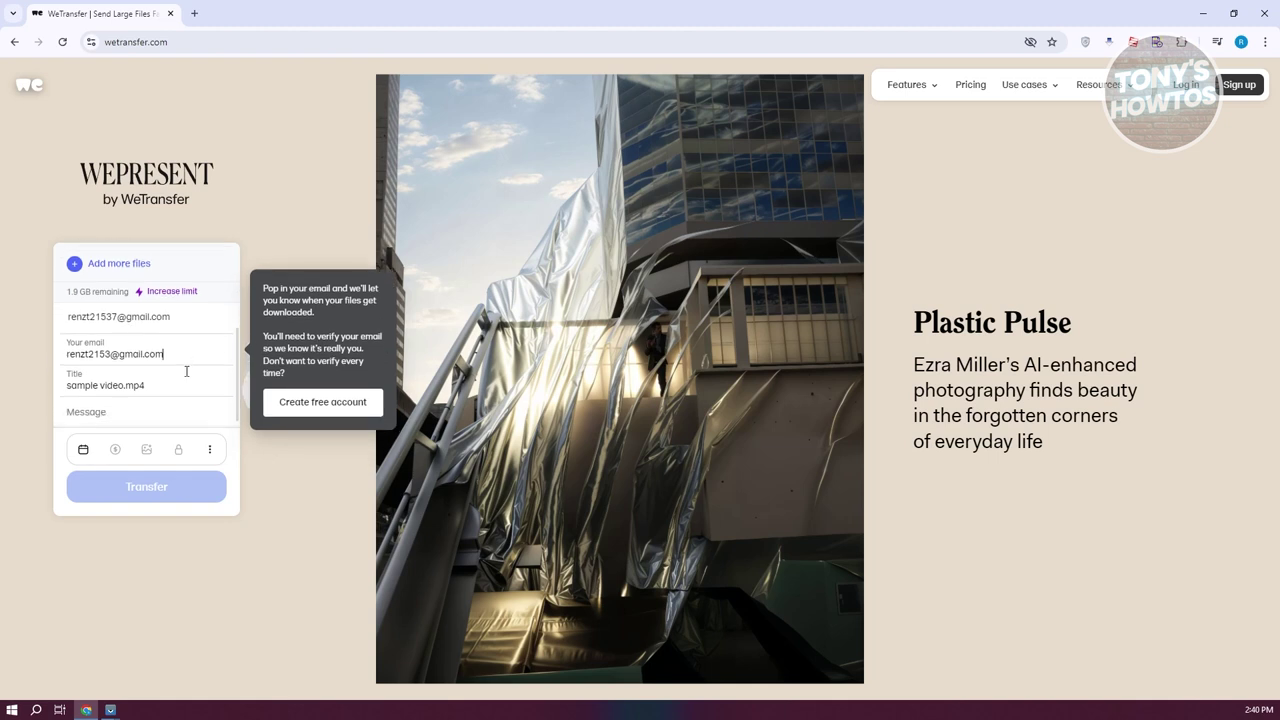
drag(180, 376, 60, 388)
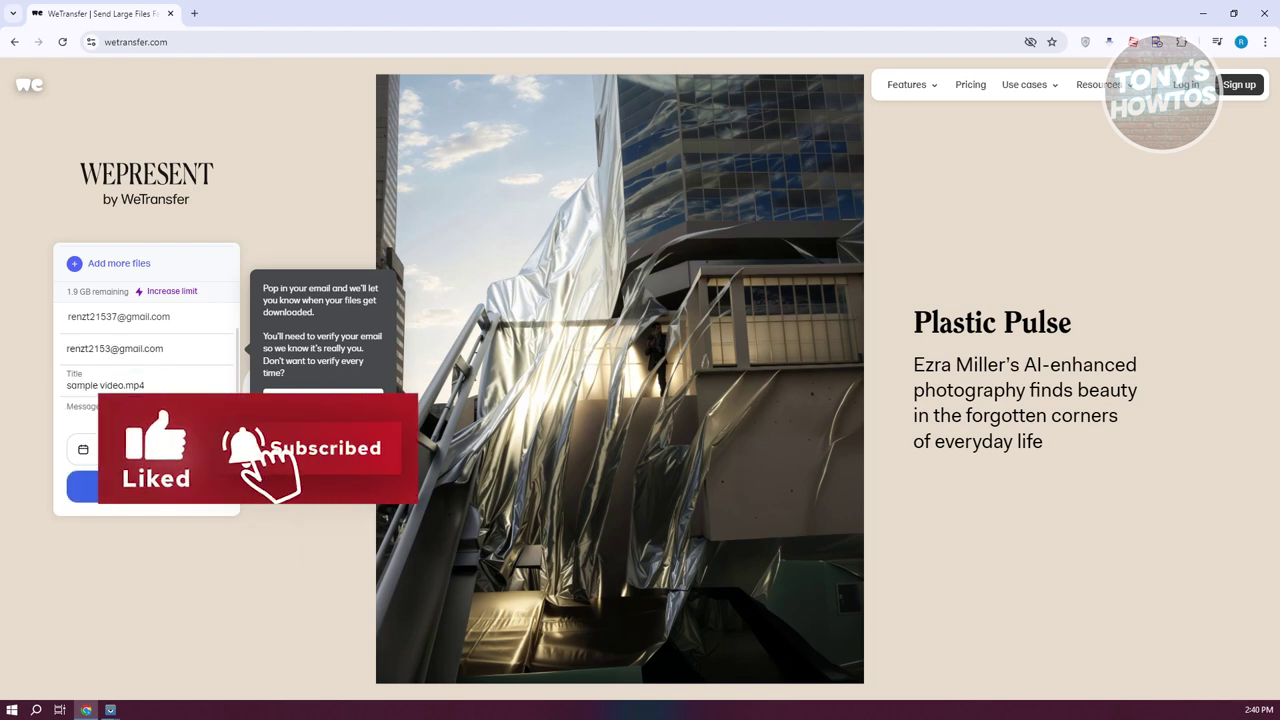
mouse_move(115, 449)
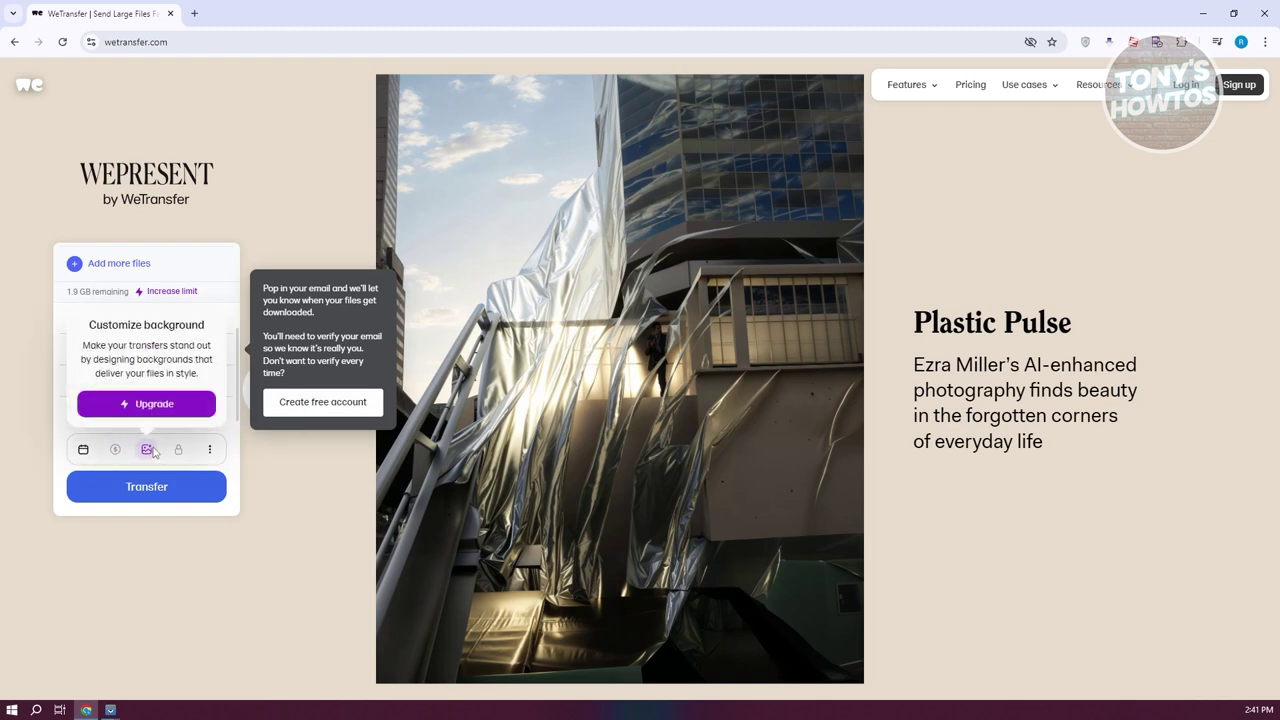
Step: Keep the transfer expiry at 3 days in More options and send the transfer
click(211, 450)
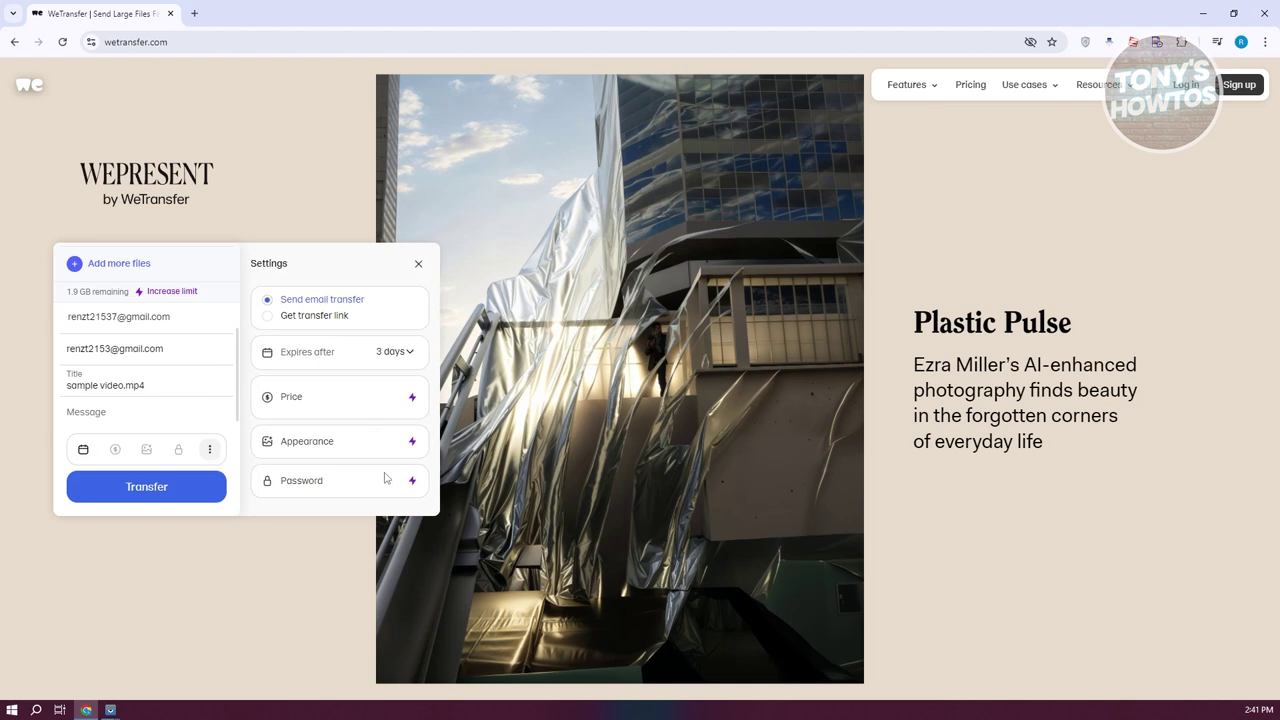
click(407, 359)
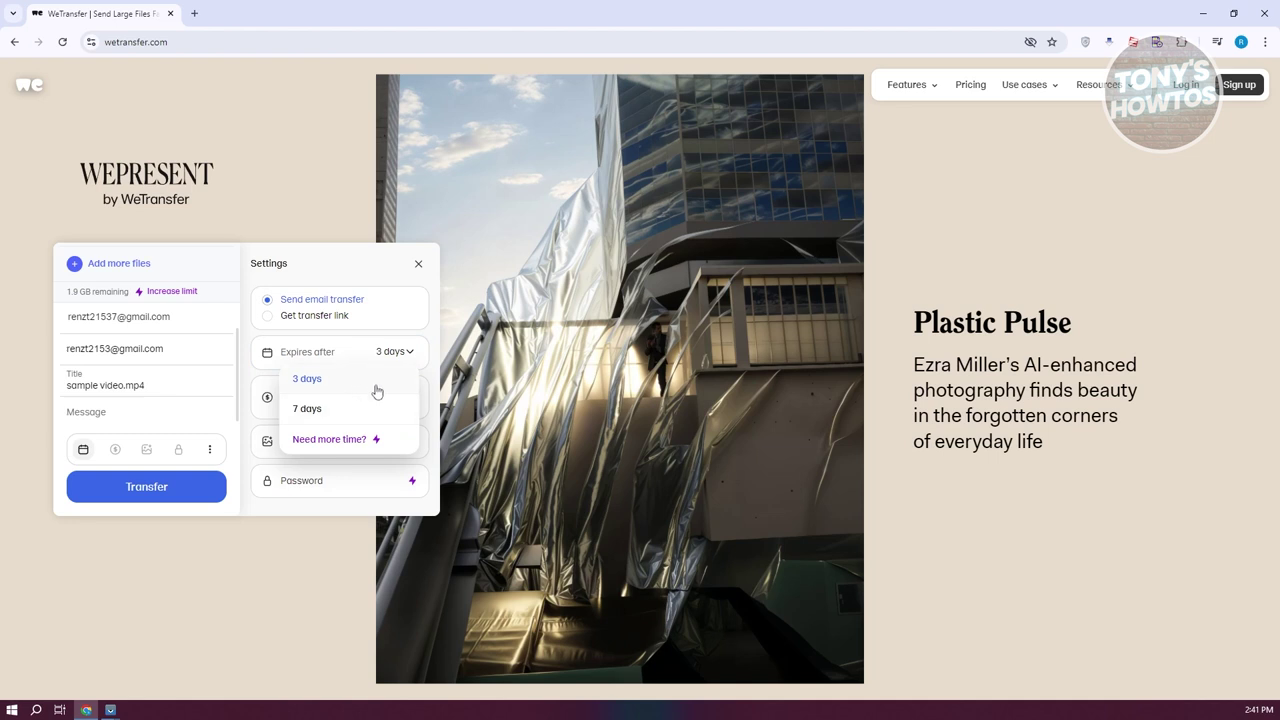
click(360, 391)
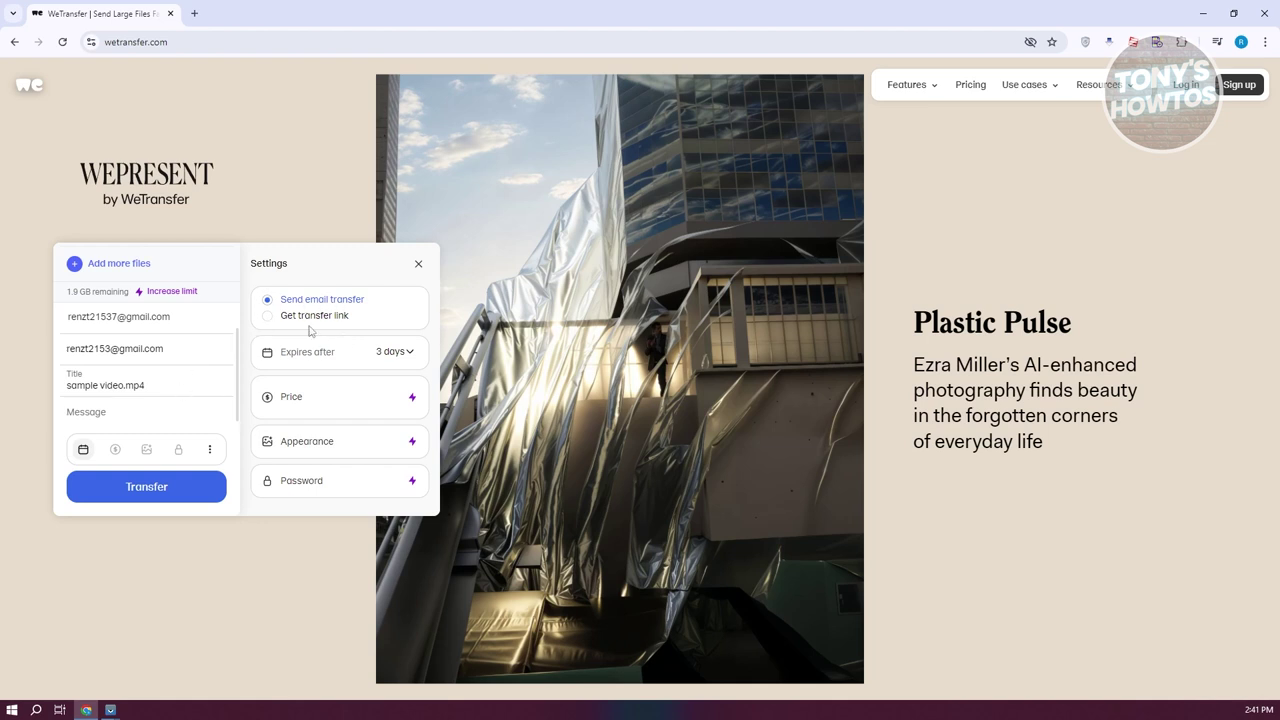
click(184, 497)
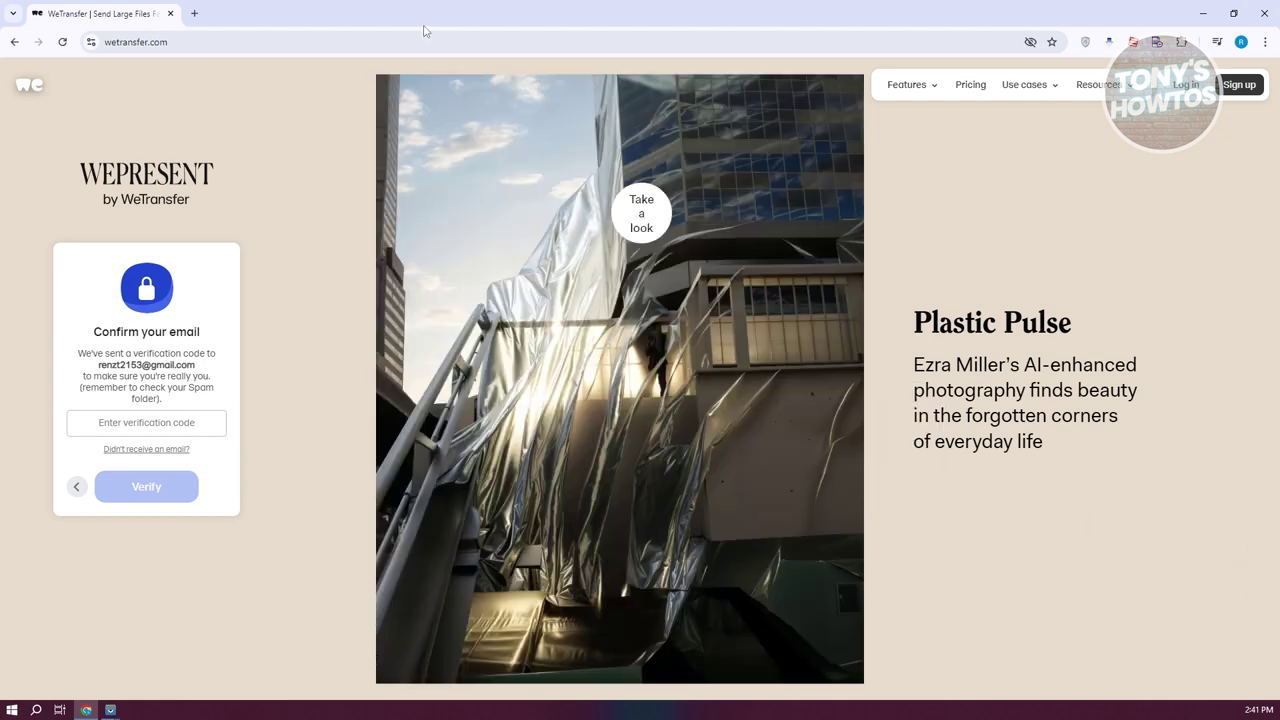
Step: Copy the verification code from the WeTransfer e-mail in Gmail and paste it into WeTransfer's code field
click(196, 12)
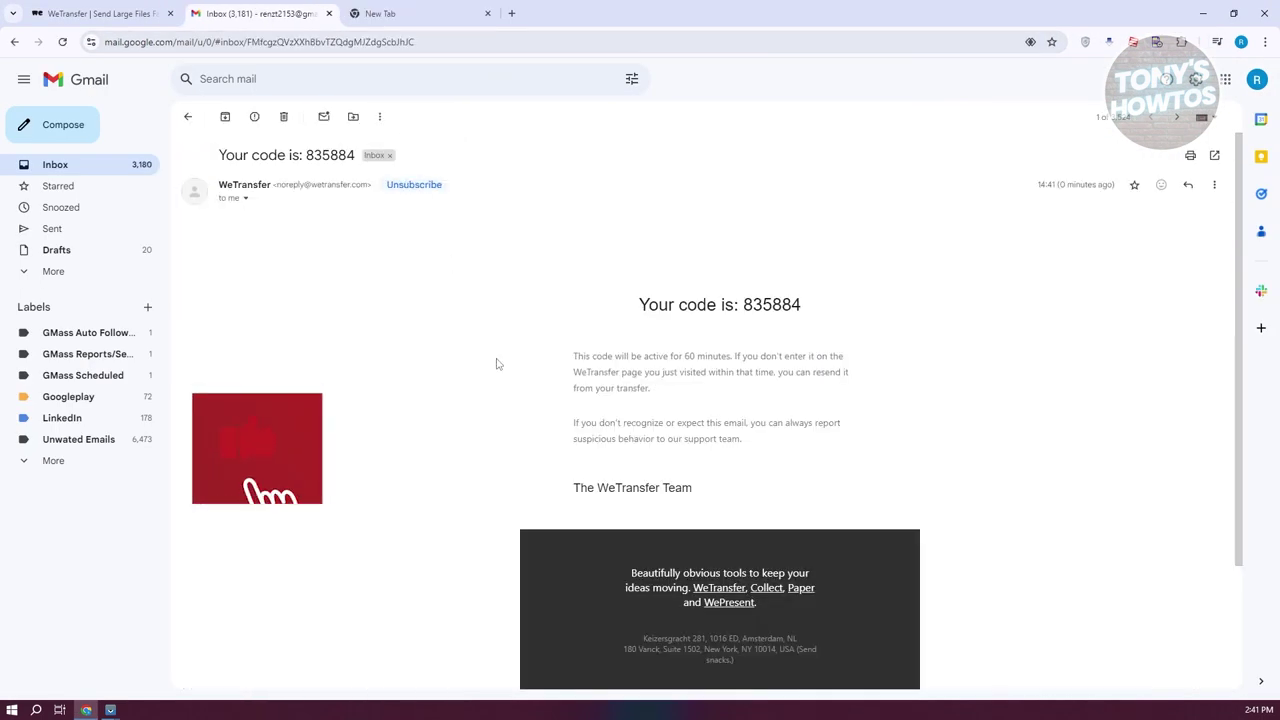
drag(744, 316, 829, 322)
key(ctrl+c)
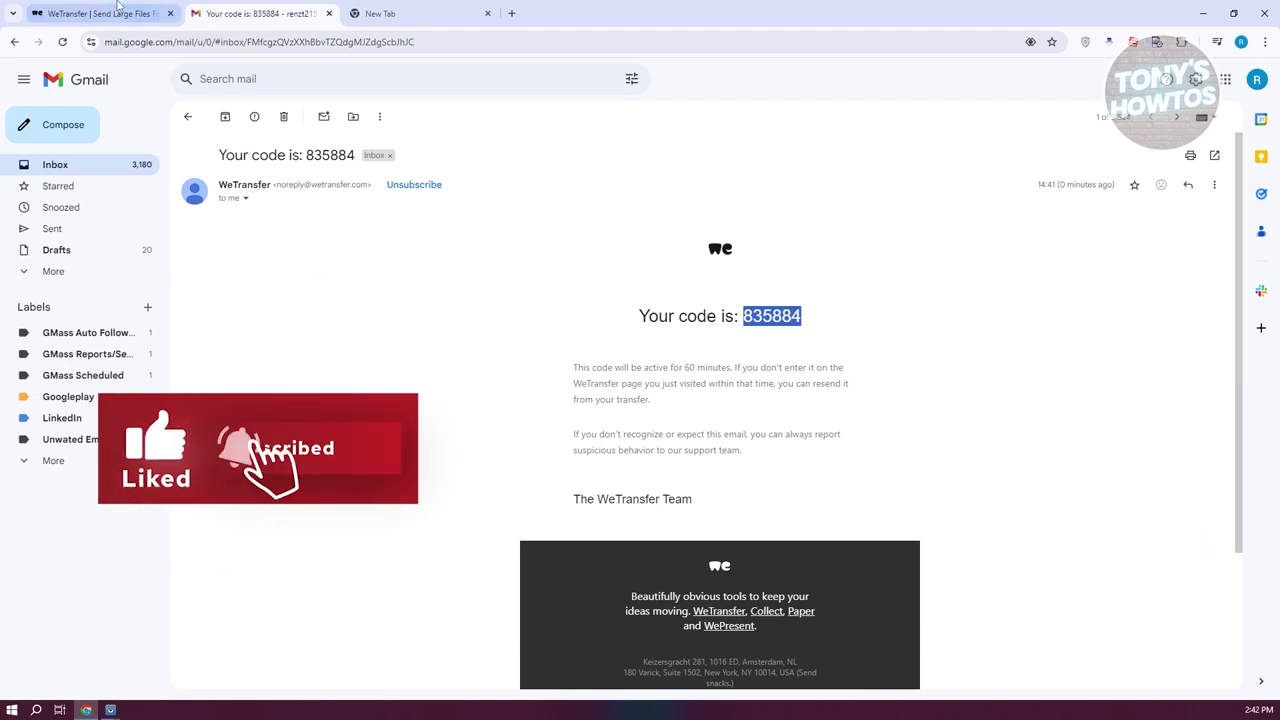
key(ctrl+Page_Up)
click(146, 422)
key(ctrl+v)
click(155, 490)
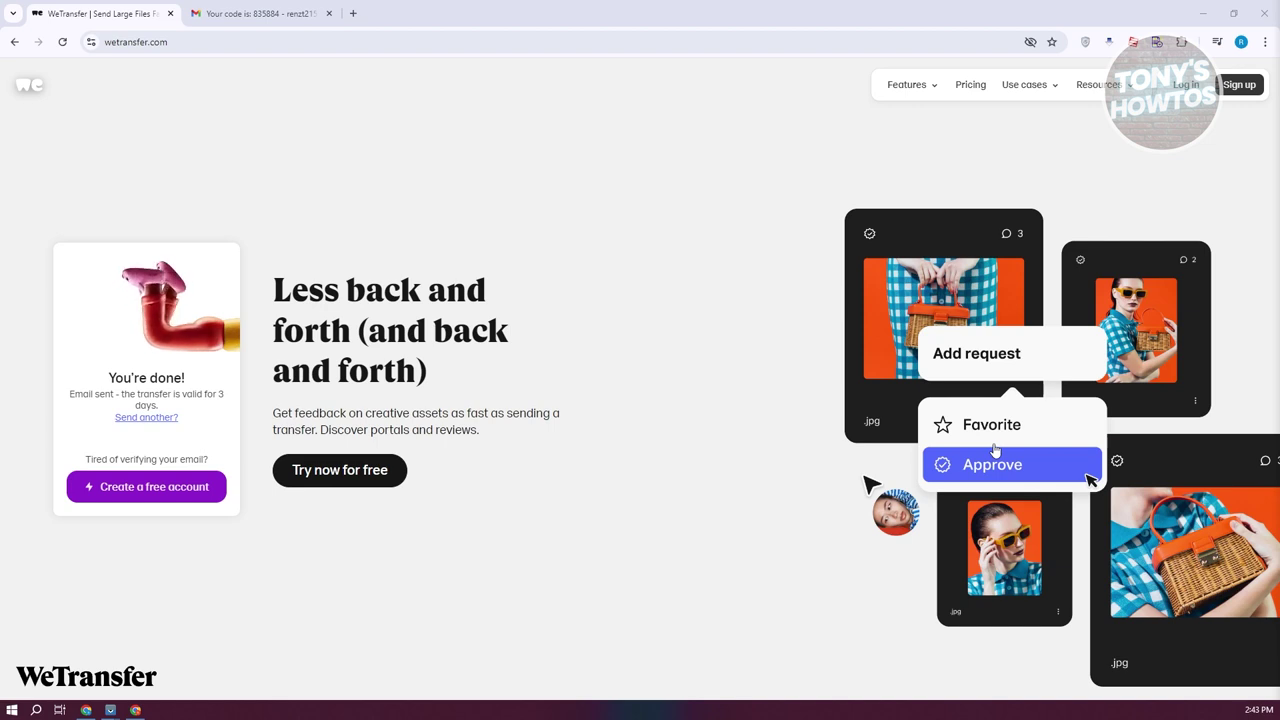
Step: Open the WeTransfer notification e-mail in the recipient's Gmail inbox and follow its download link
click(86, 710)
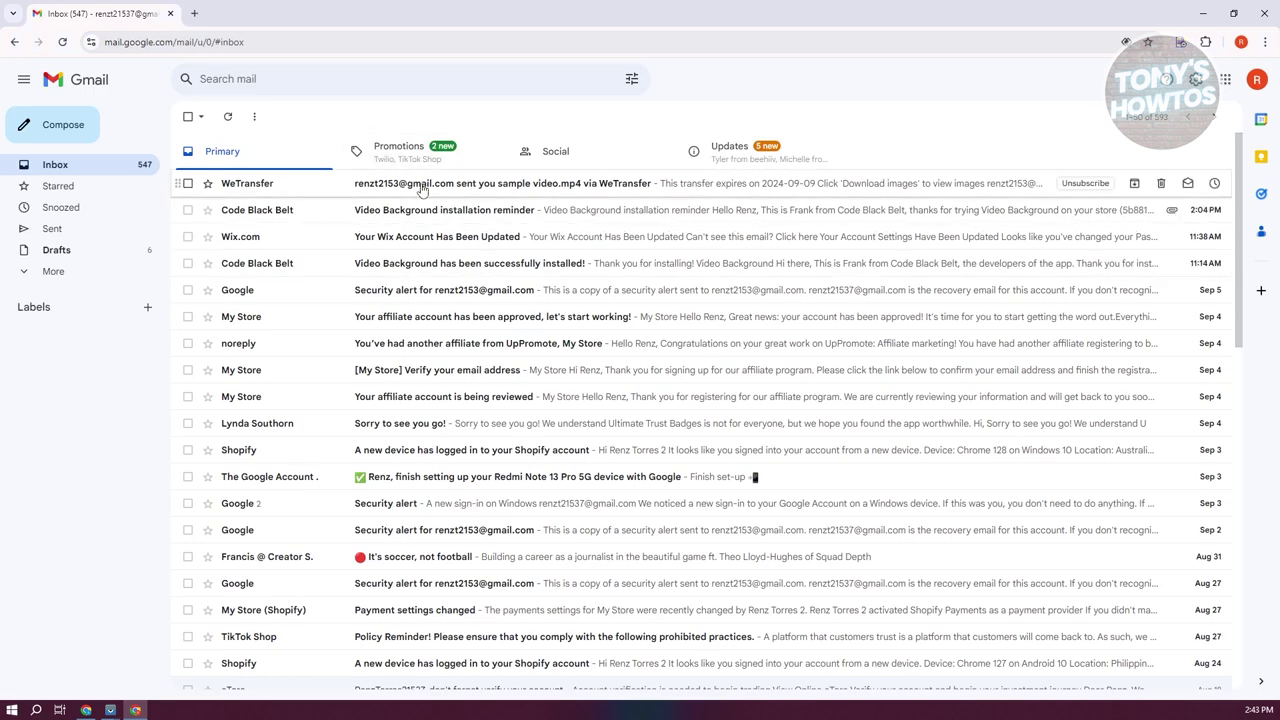
click(421, 190)
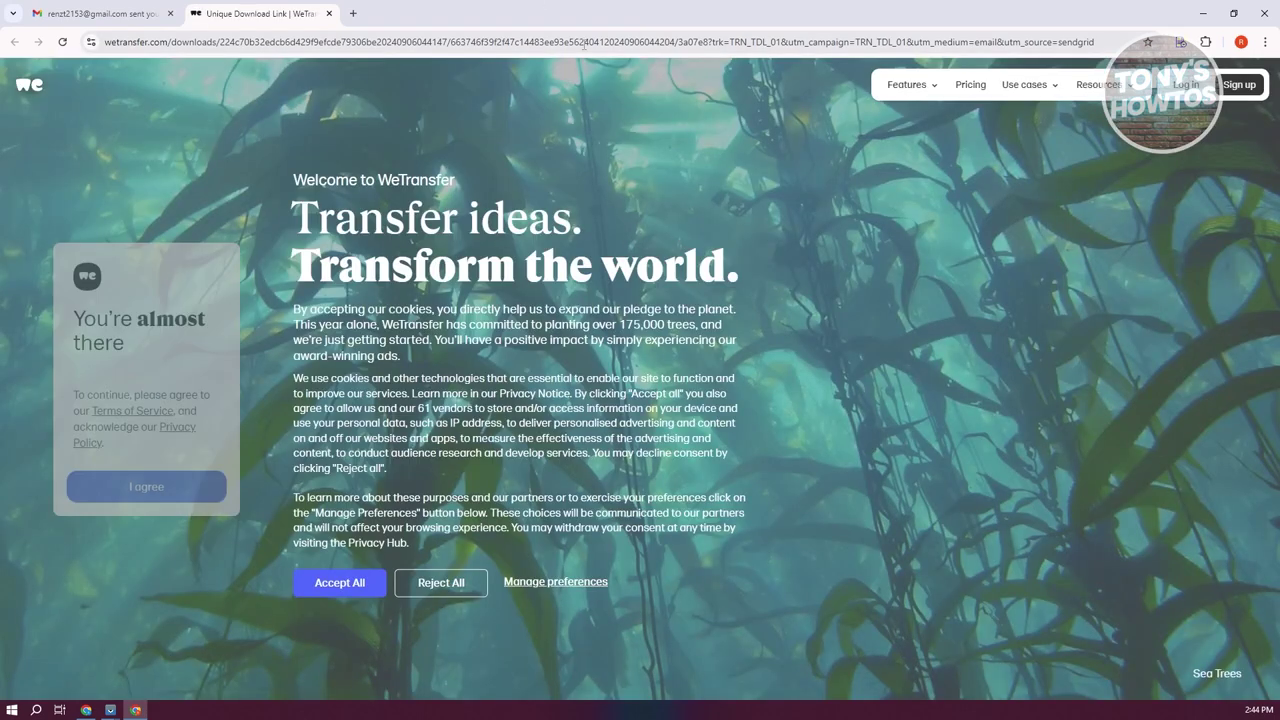
Step: Accept the cookies and terms, download both files, and check Chrome's download progress
click(359, 583)
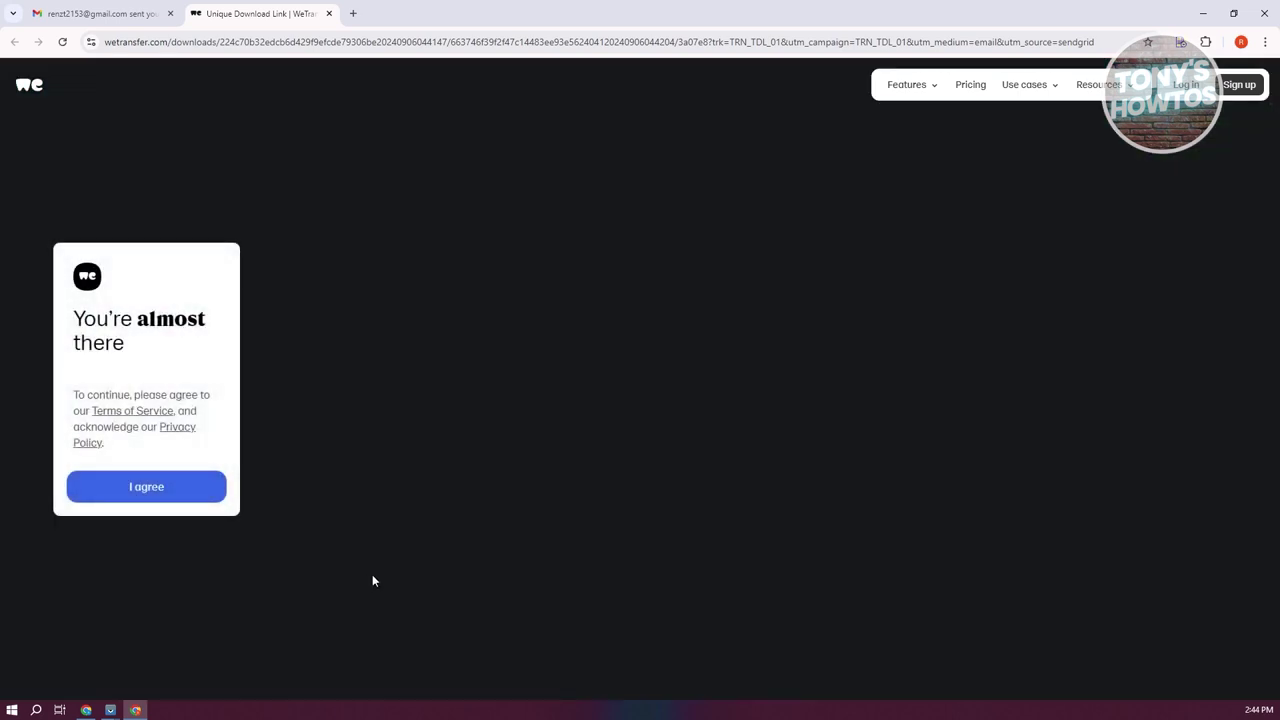
click(145, 487)
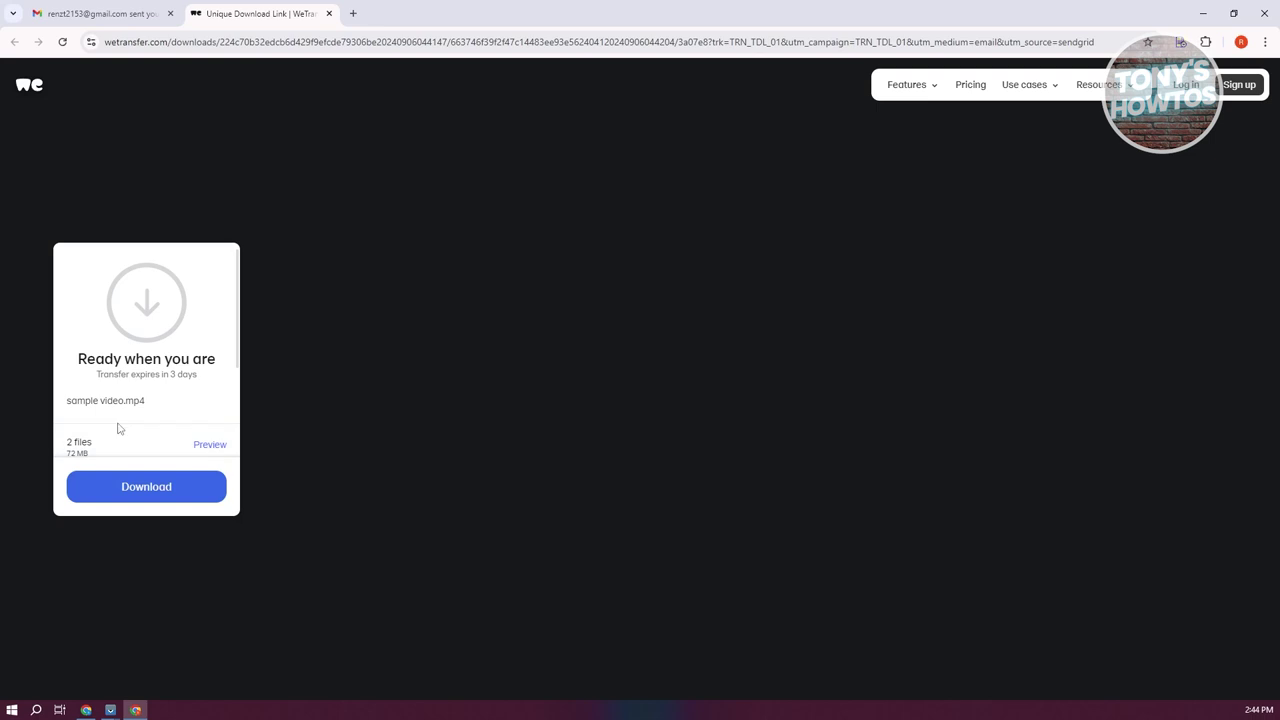
scroll(134, 417, down, 1)
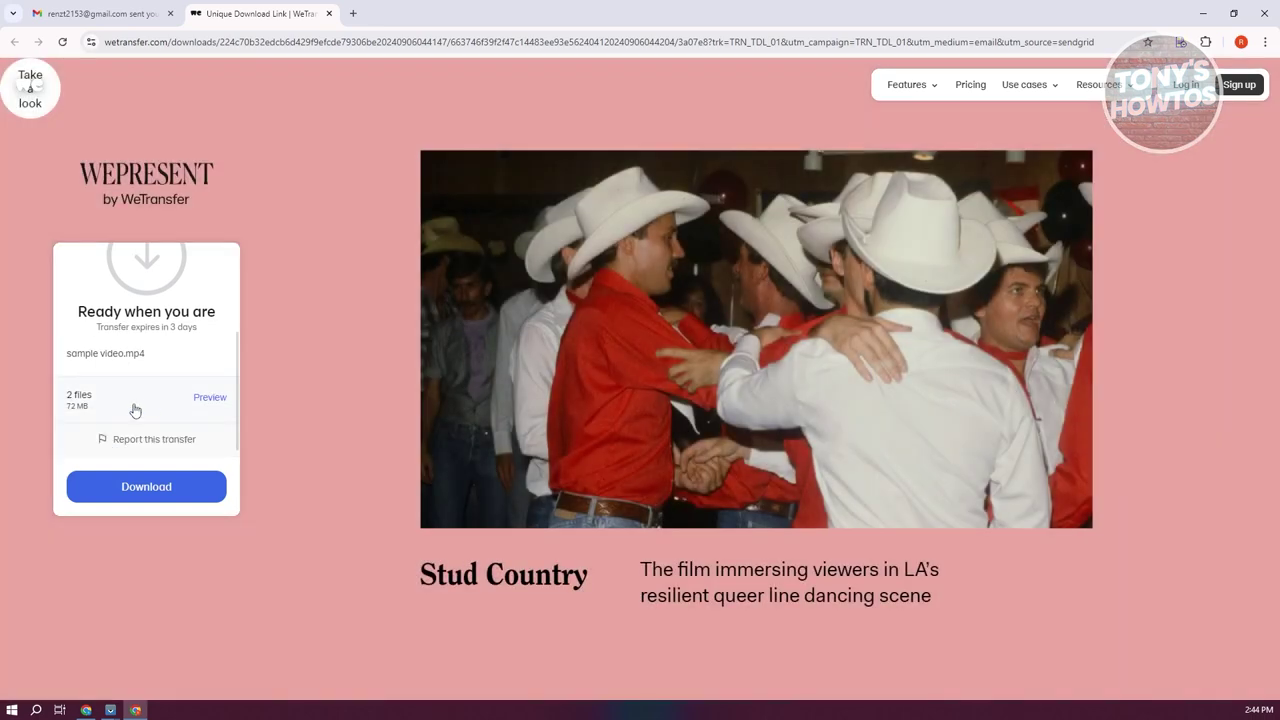
click(157, 492)
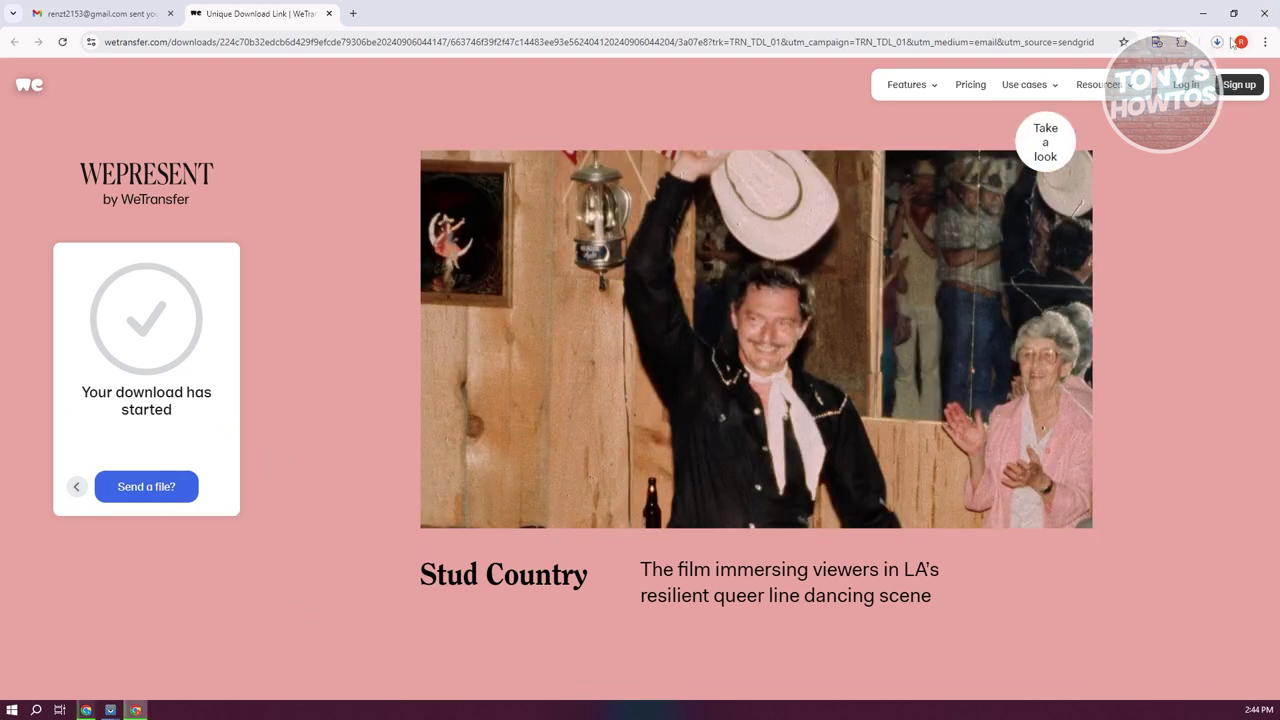
click(1217, 42)
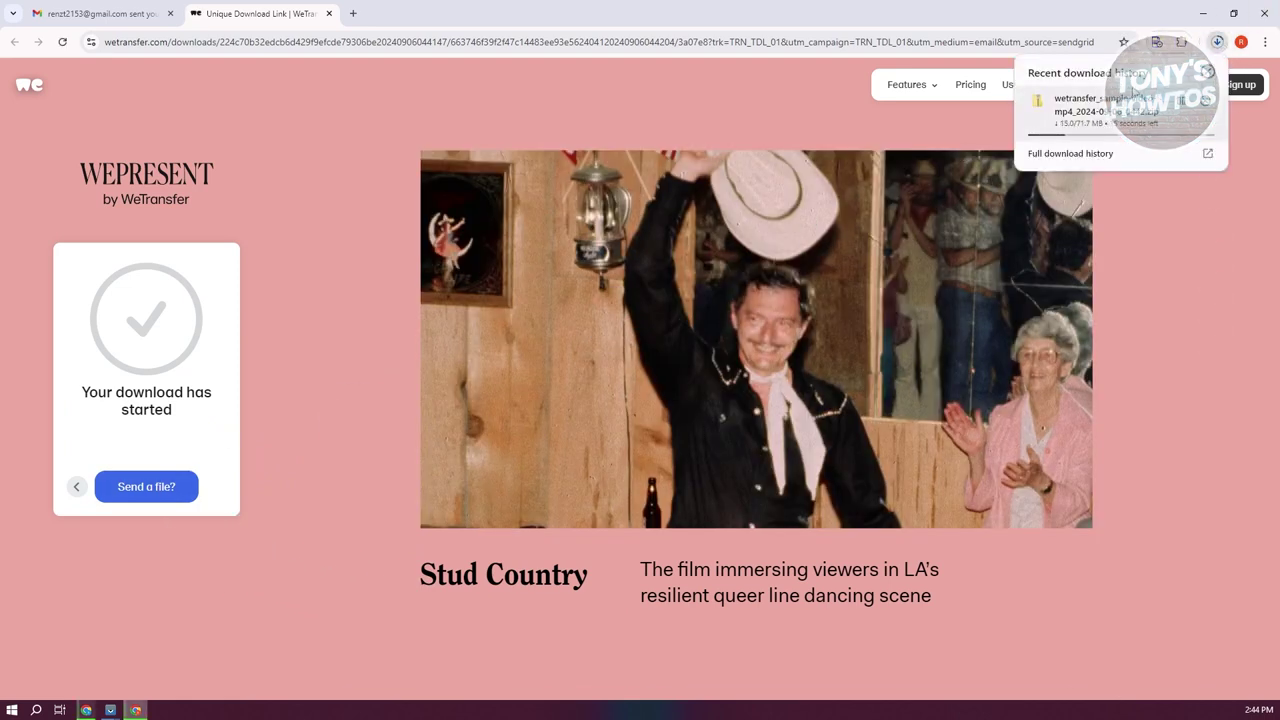